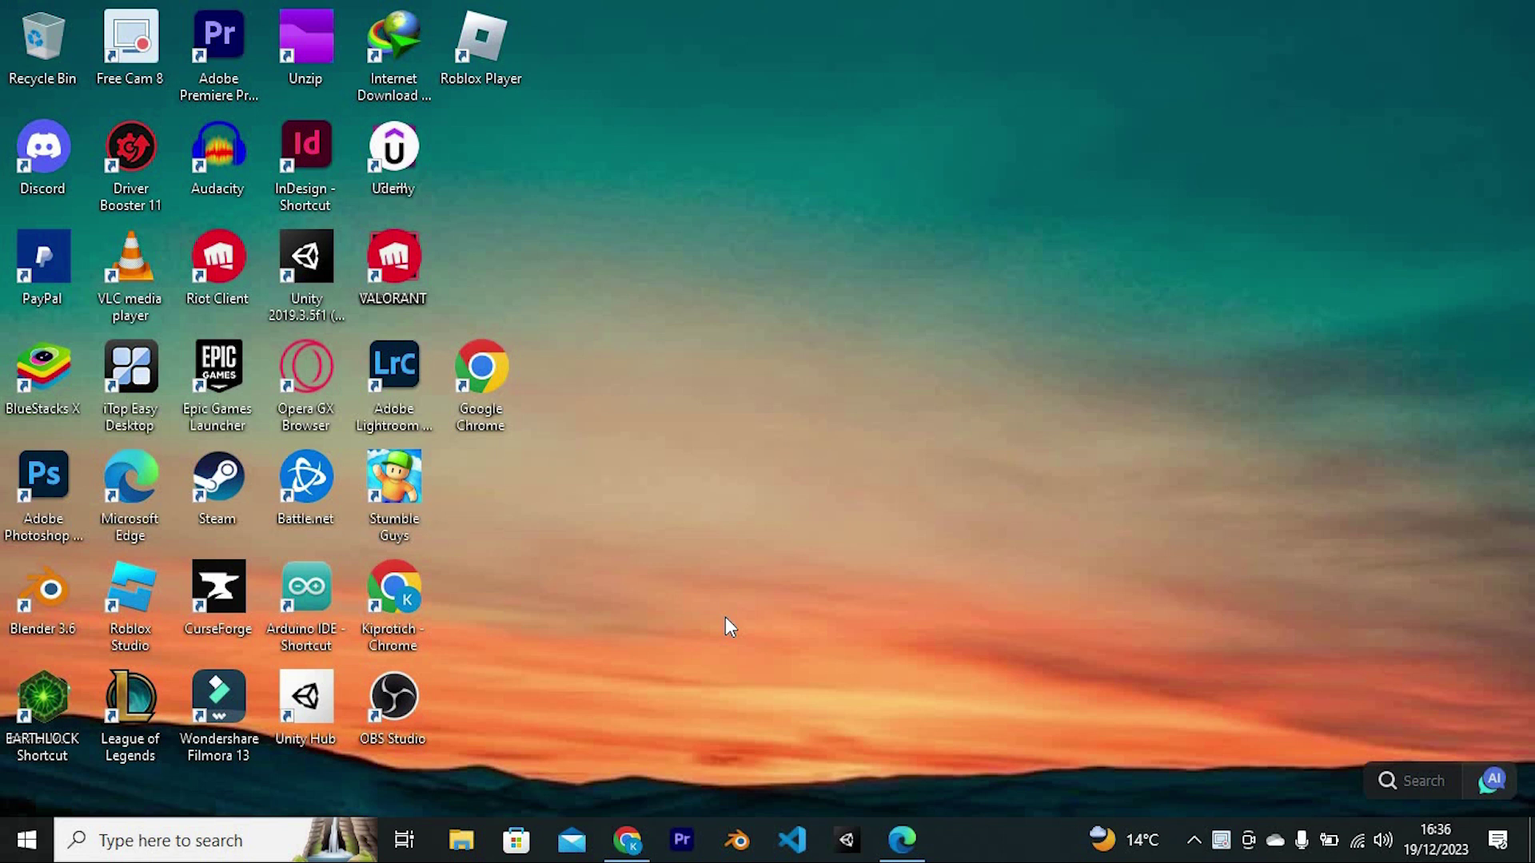
# Step: Find 'ser' in Start search and launch the Services app
pyautogui.click(113, 843)
pyautogui.write('se')
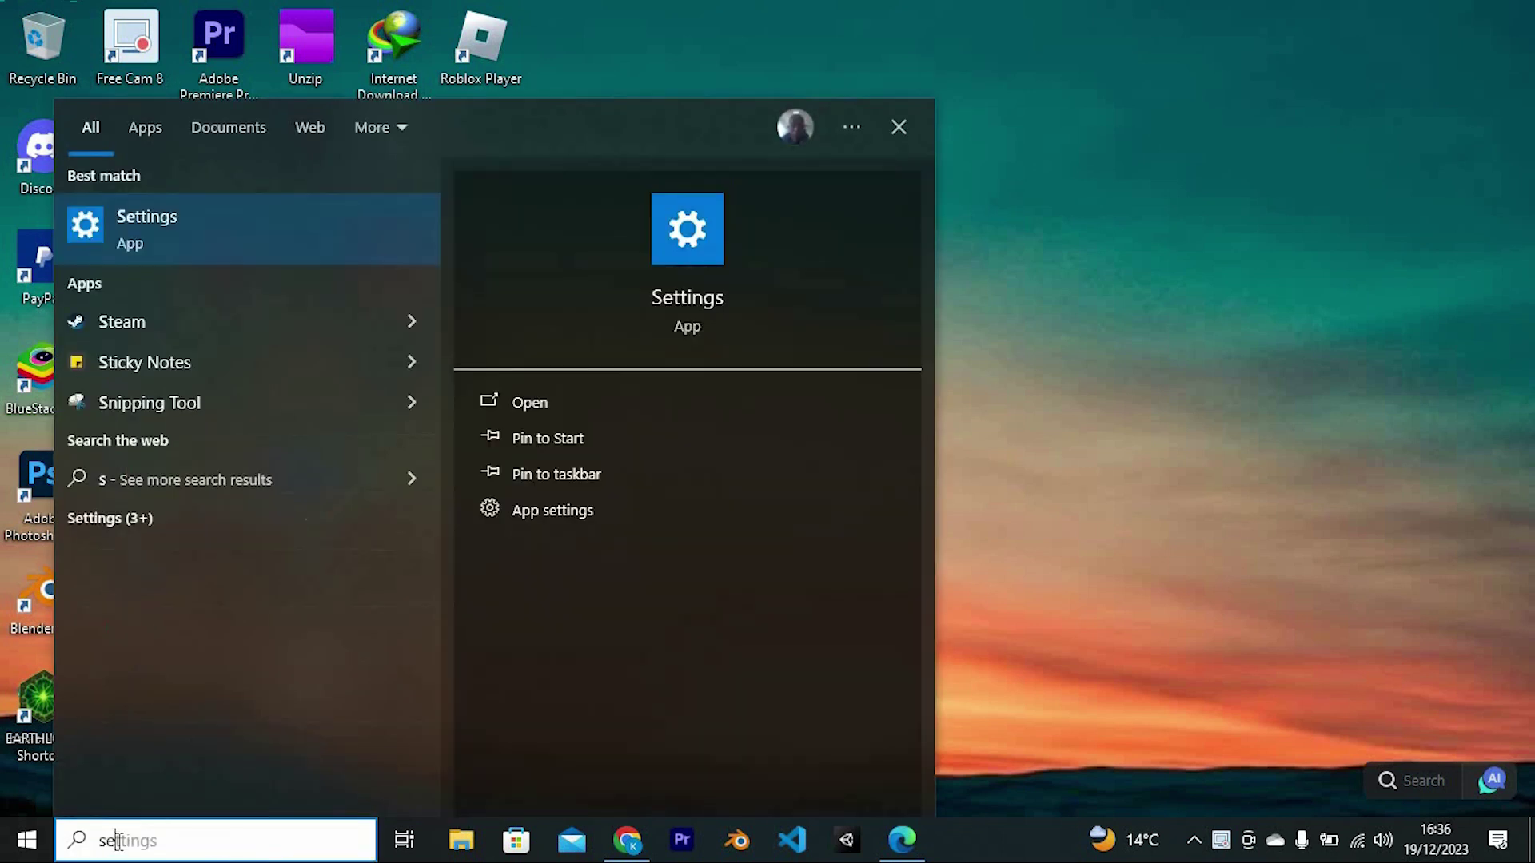
pyautogui.write('r')
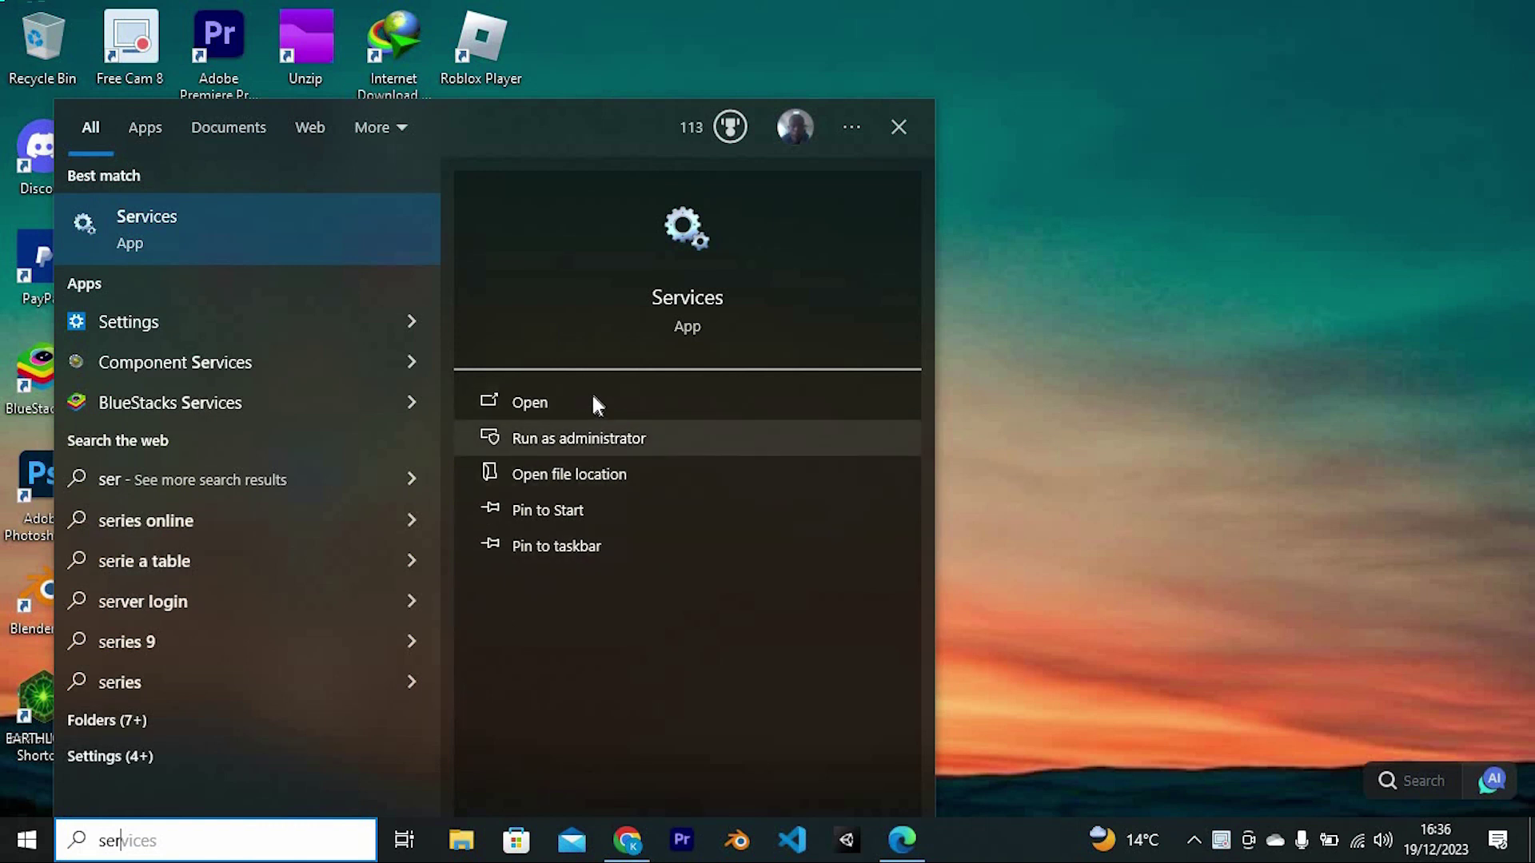
pyautogui.click(593, 398)
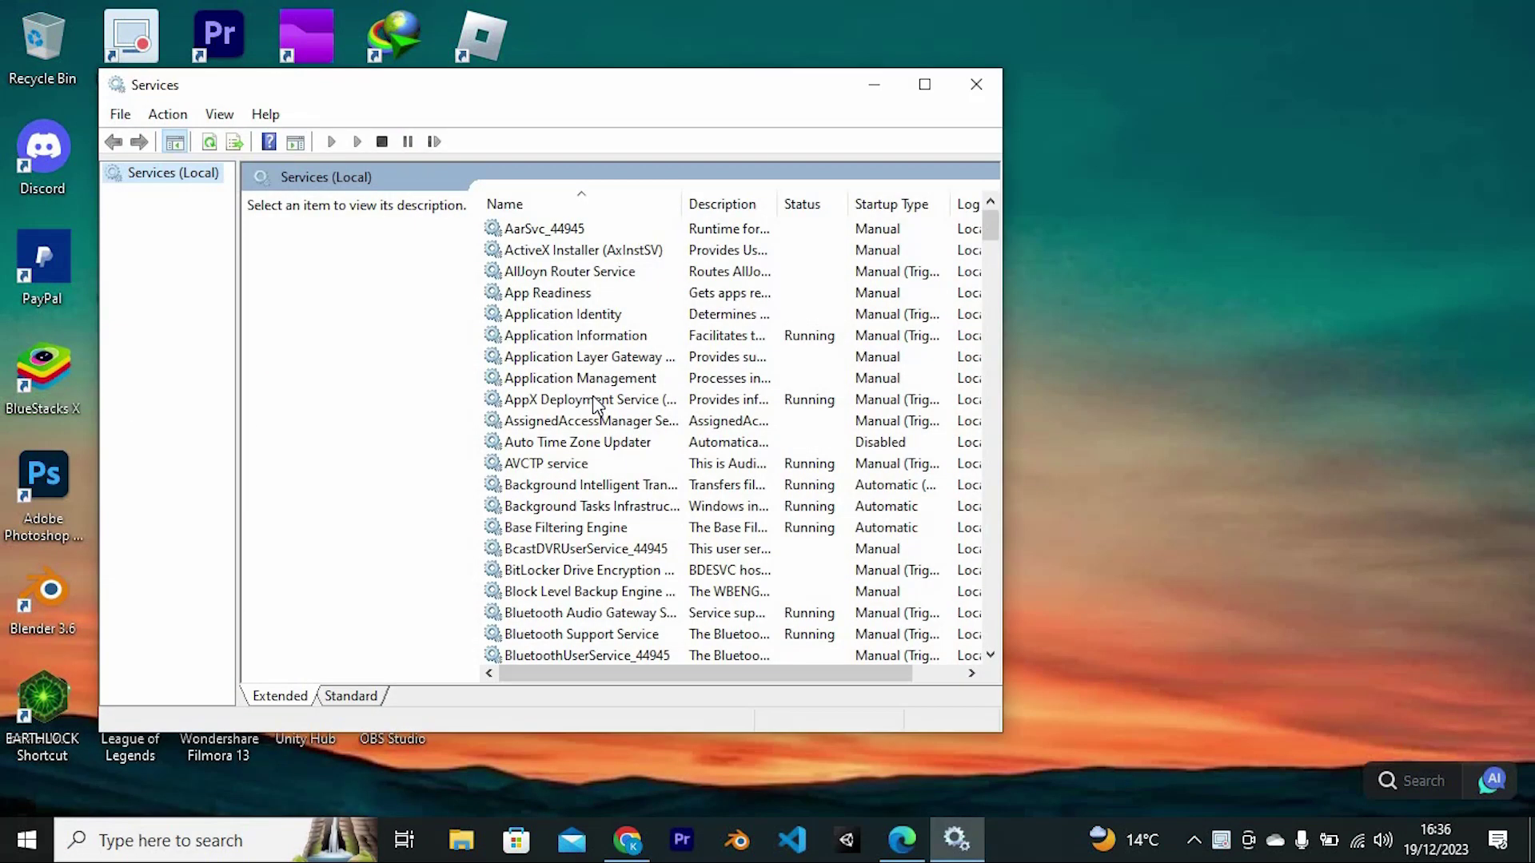
# Step: Maximize the Services window and select the Windows Search service
pyautogui.click(925, 83)
pyautogui.scroll(-7, 671, 455)
pyautogui.scroll(-12, 670, 461)
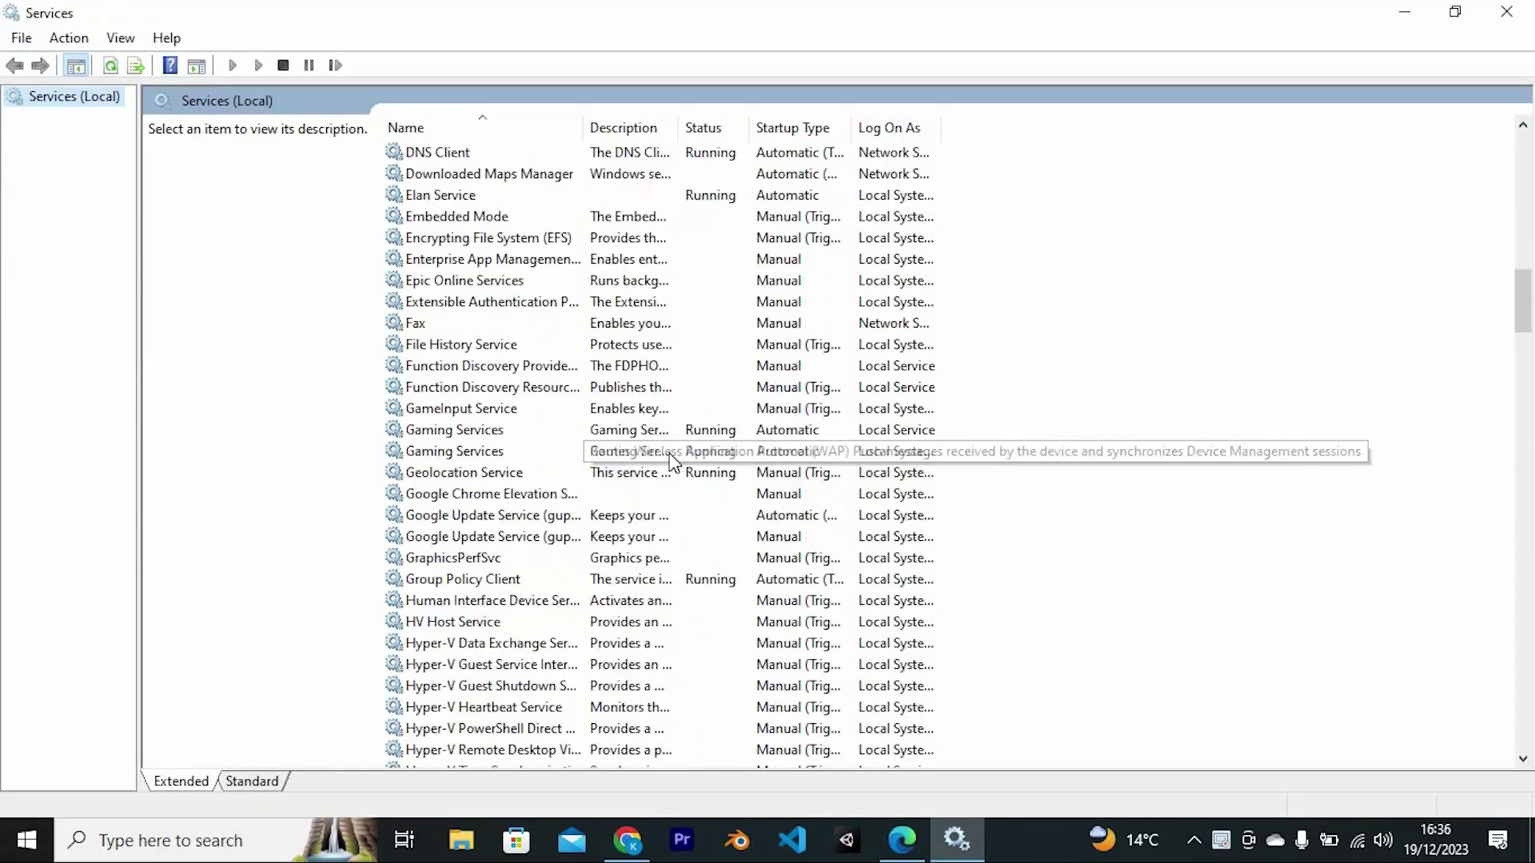
pyautogui.scroll(-15, 672, 460)
pyautogui.scroll(-8, 673, 458)
pyautogui.scroll(-15, 675, 456)
pyautogui.scroll(-7, 676, 456)
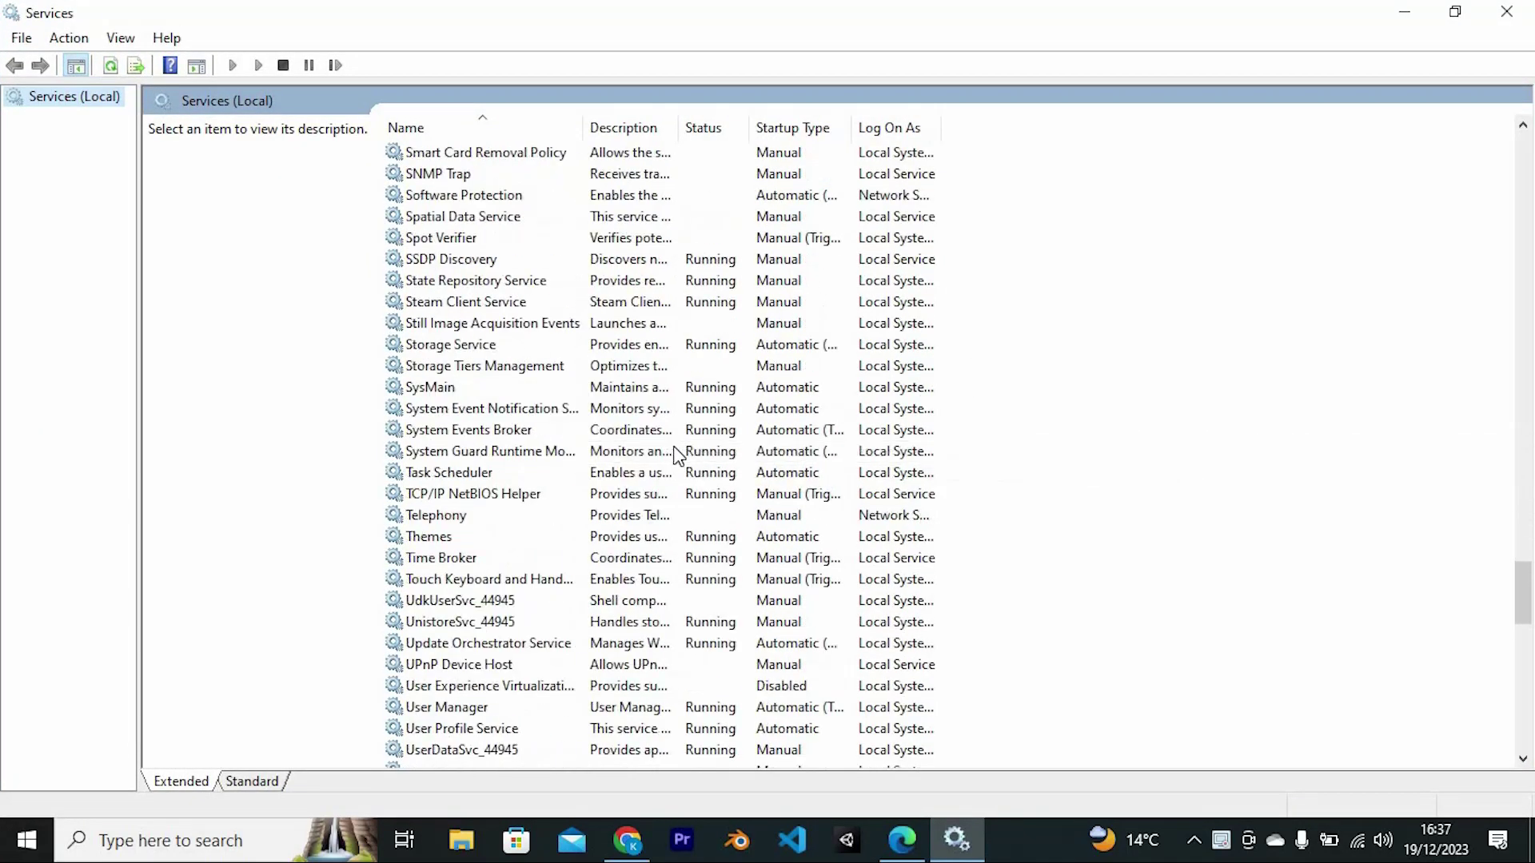
pyautogui.scroll(-13, 675, 454)
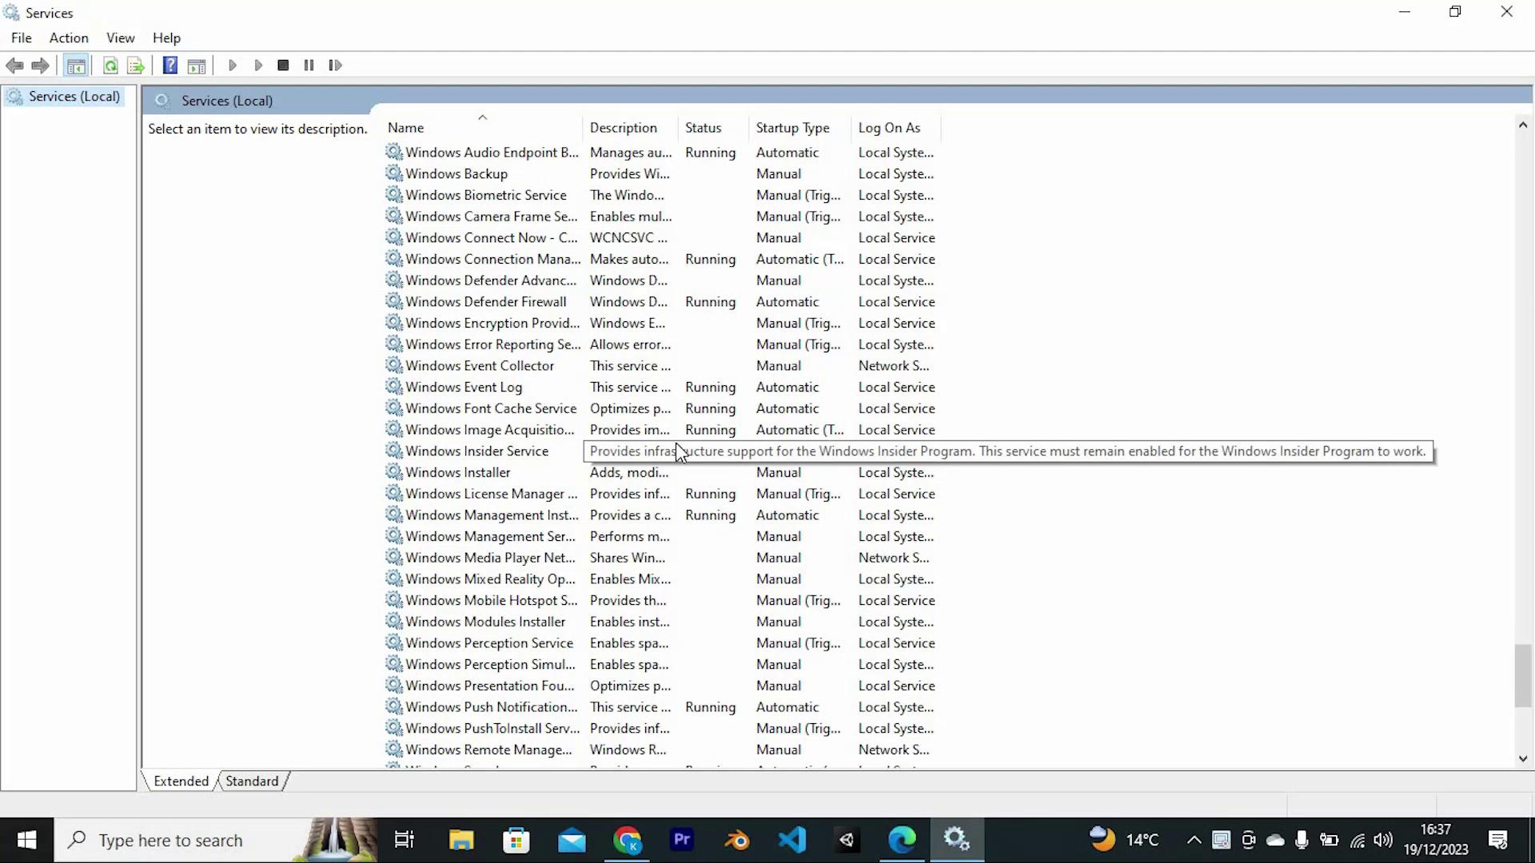
pyautogui.scroll(-5, 674, 451)
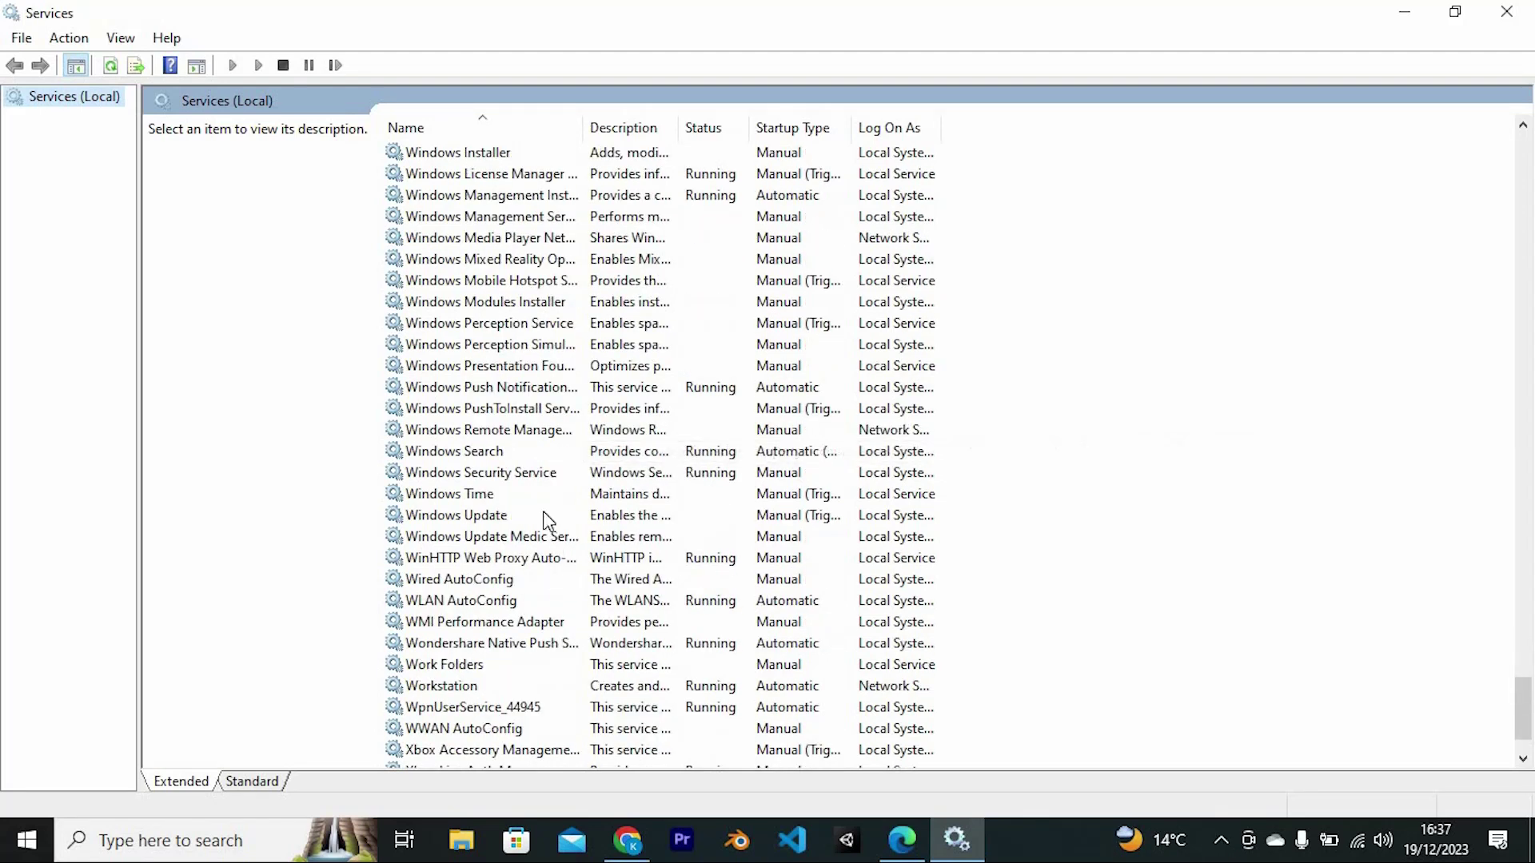
pyautogui.click(498, 453)
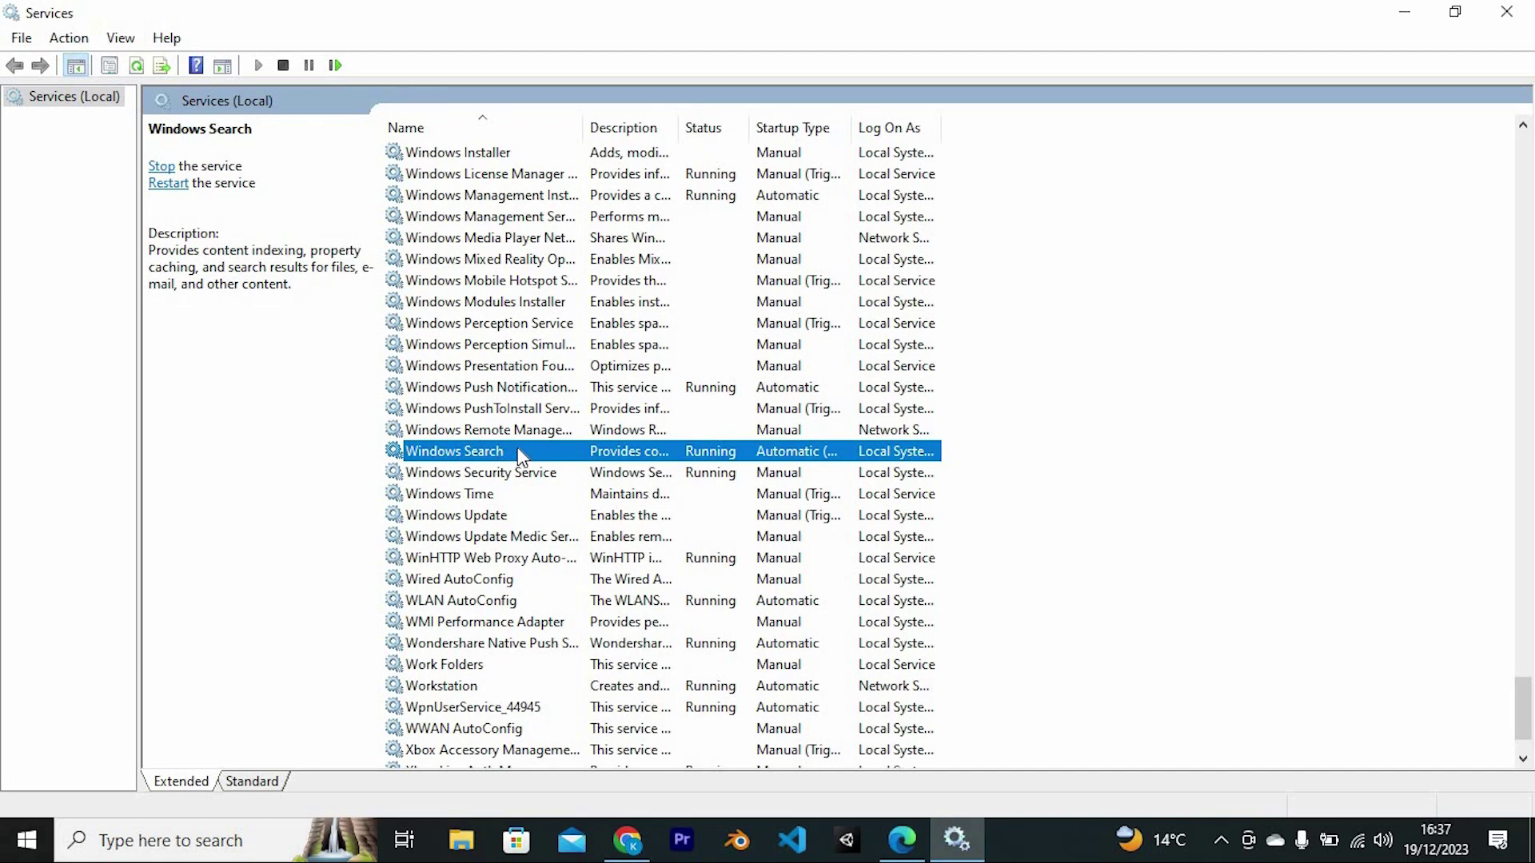
pyautogui.doubleClick(517, 451)
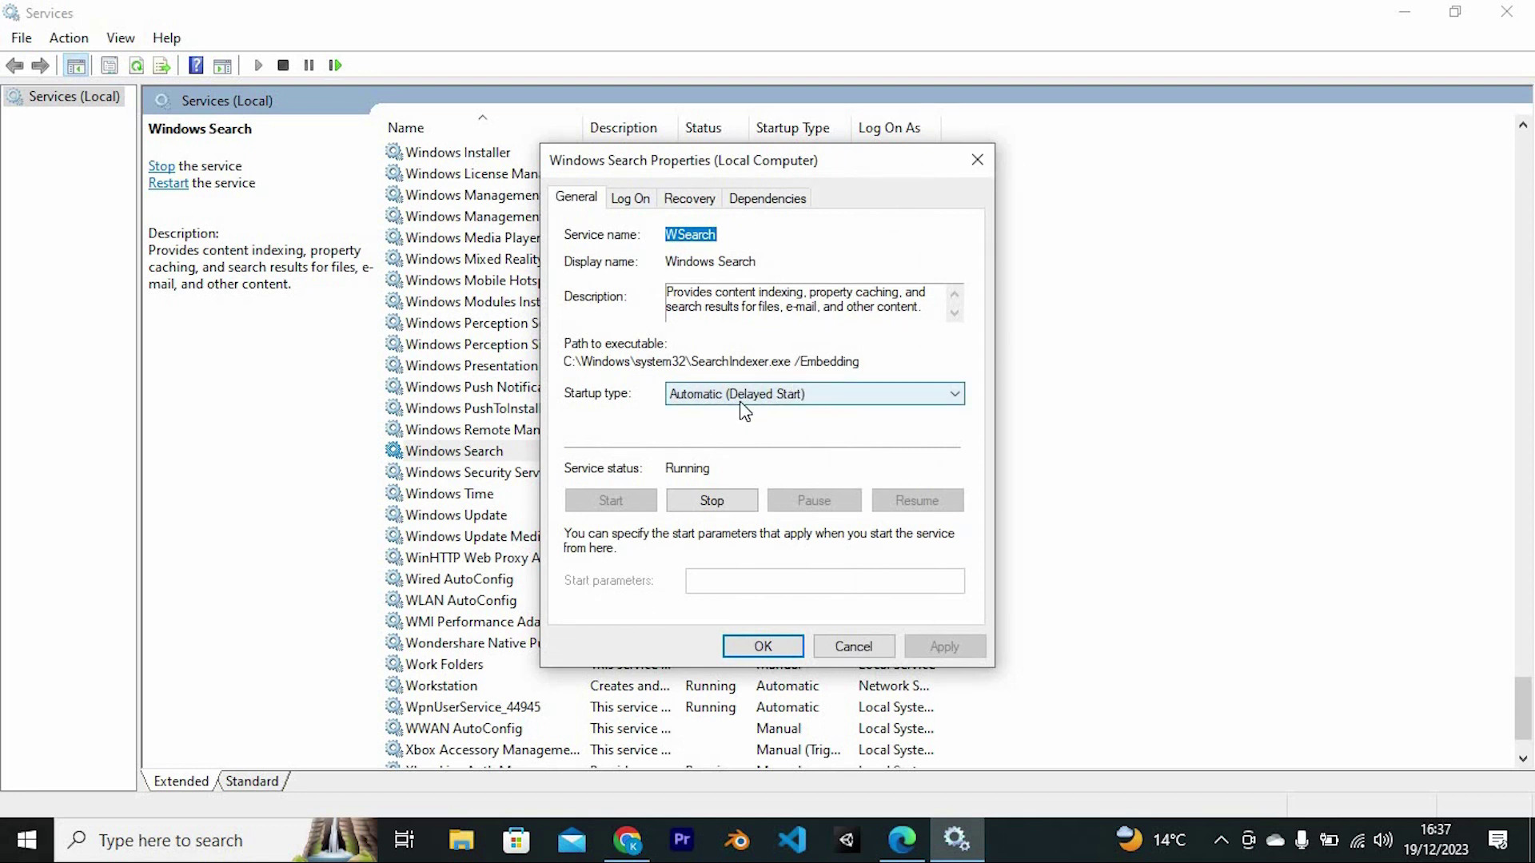
pyautogui.click(812, 395)
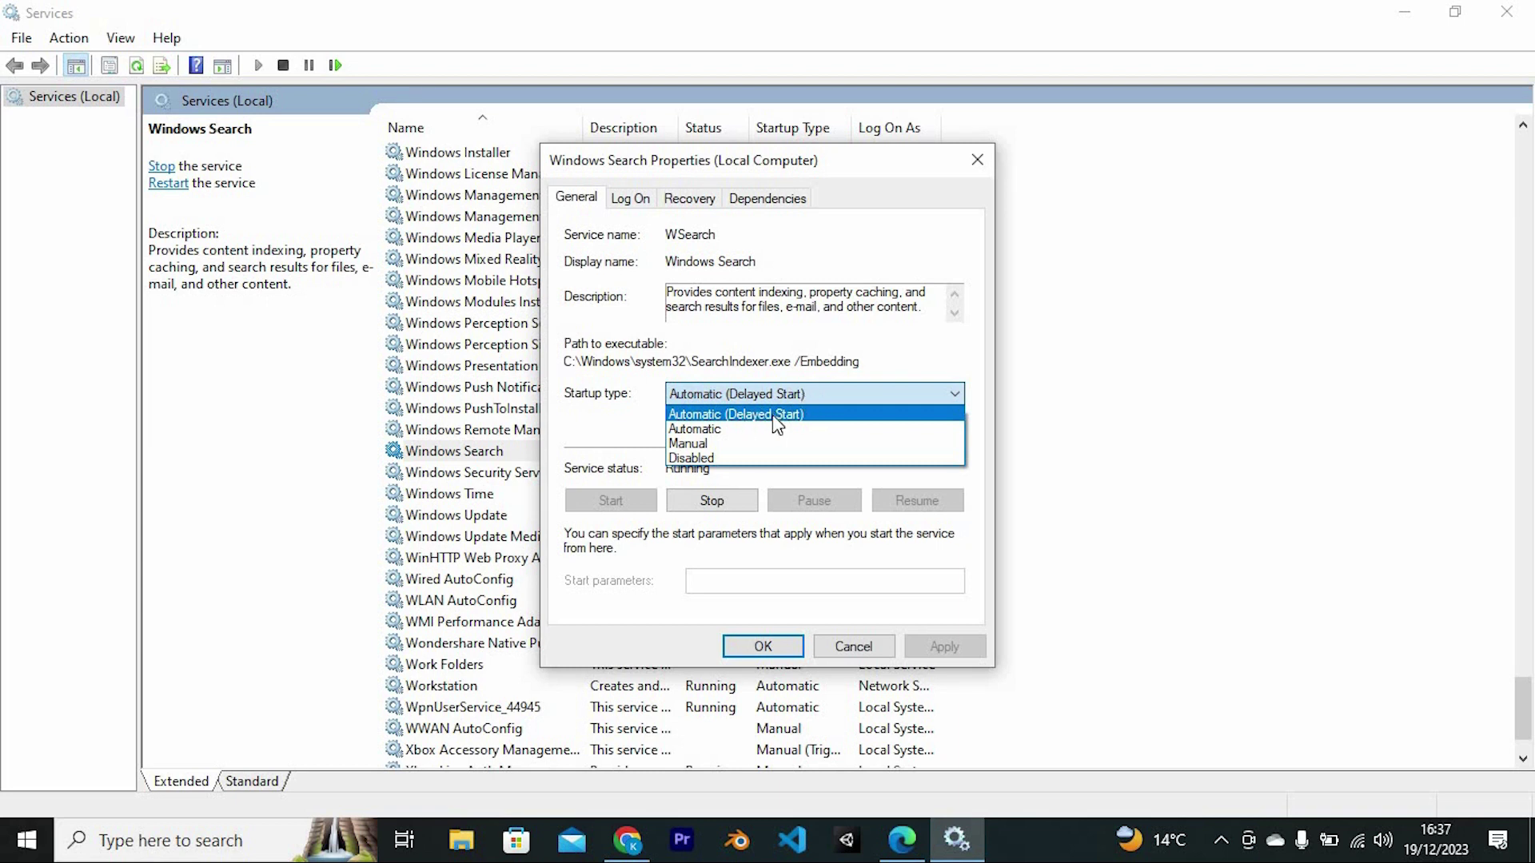
pyautogui.click(722, 456)
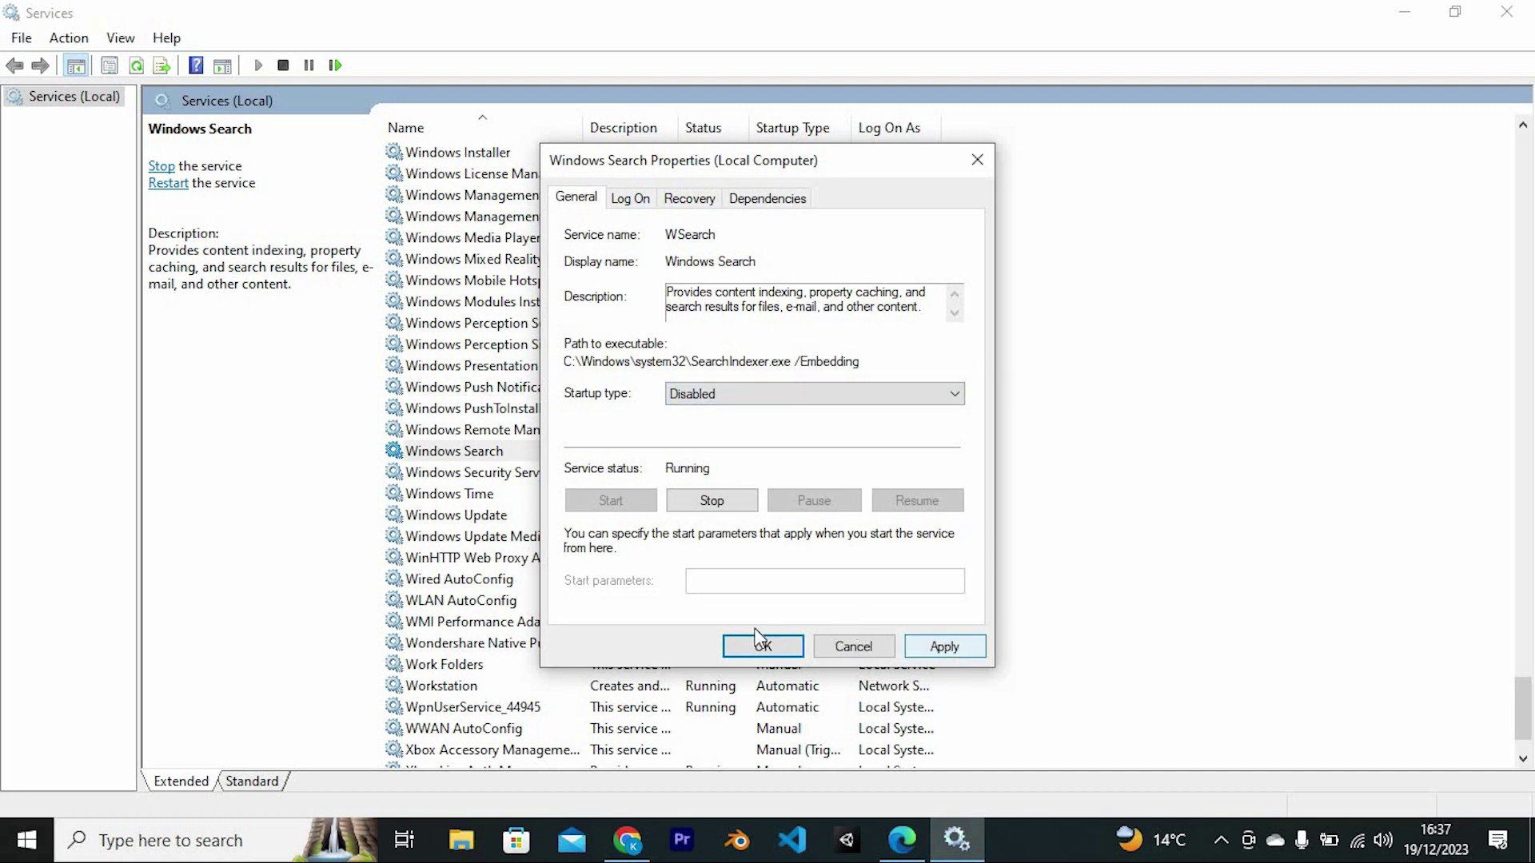
pyautogui.click(850, 397)
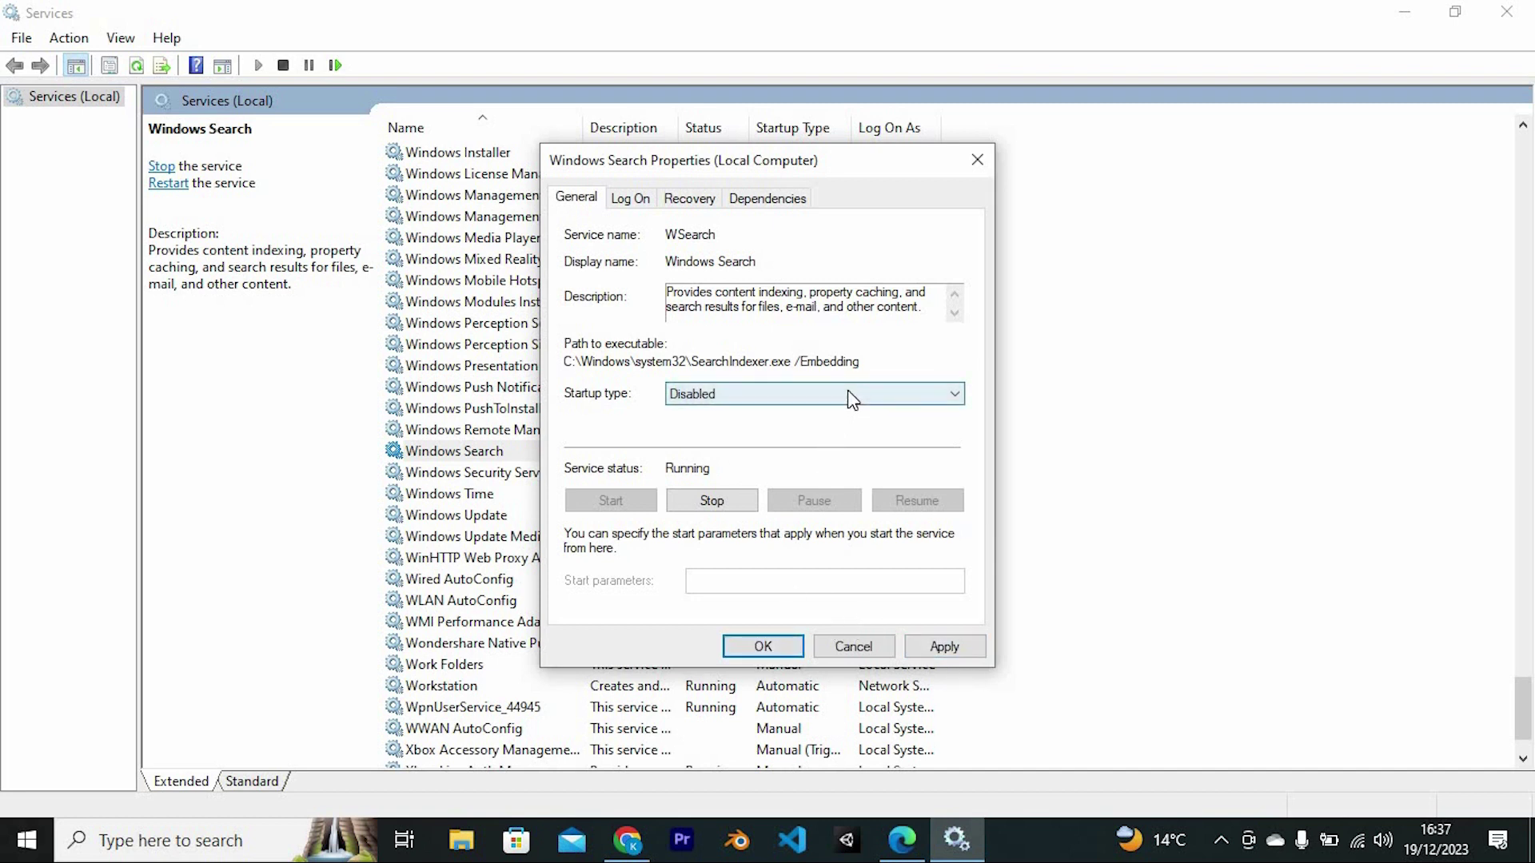
pyautogui.click(774, 417)
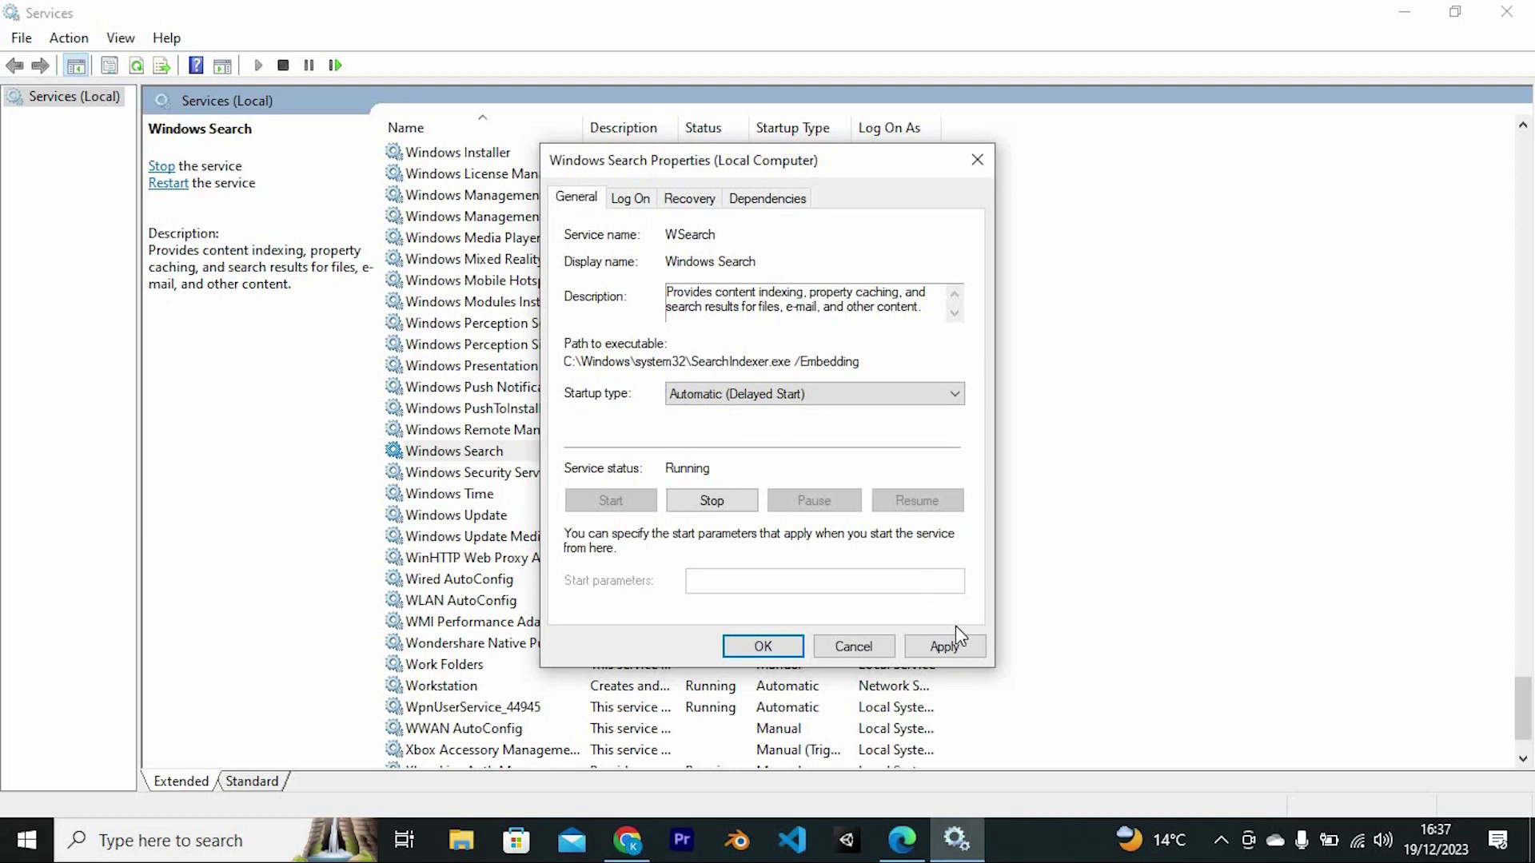
pyautogui.click(1403, 12)
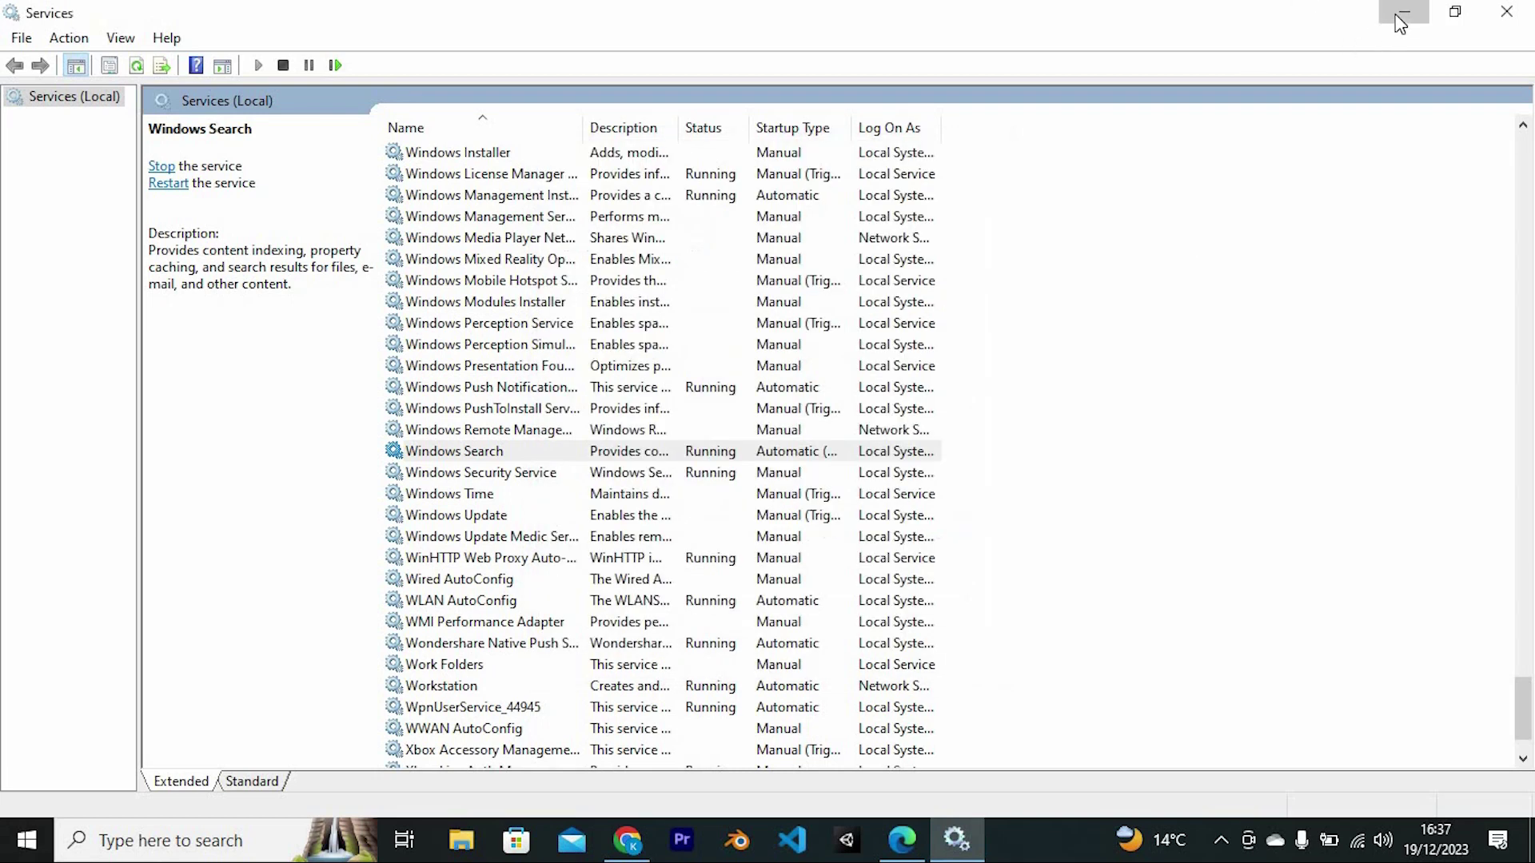
# Step: Minimize the Services window to reveal the desktop icons
pyautogui.click(978, 159)
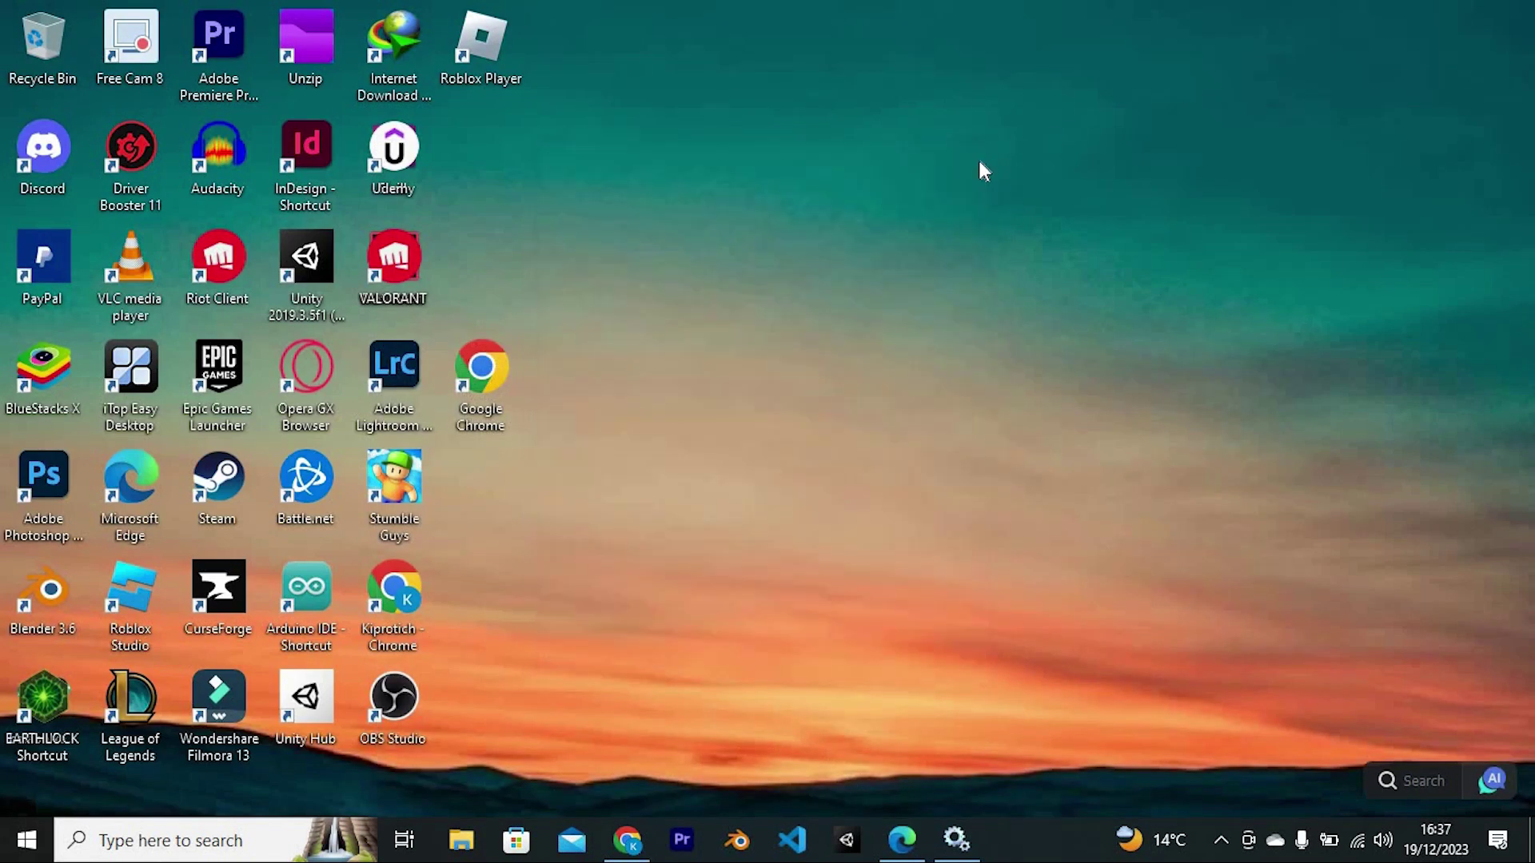